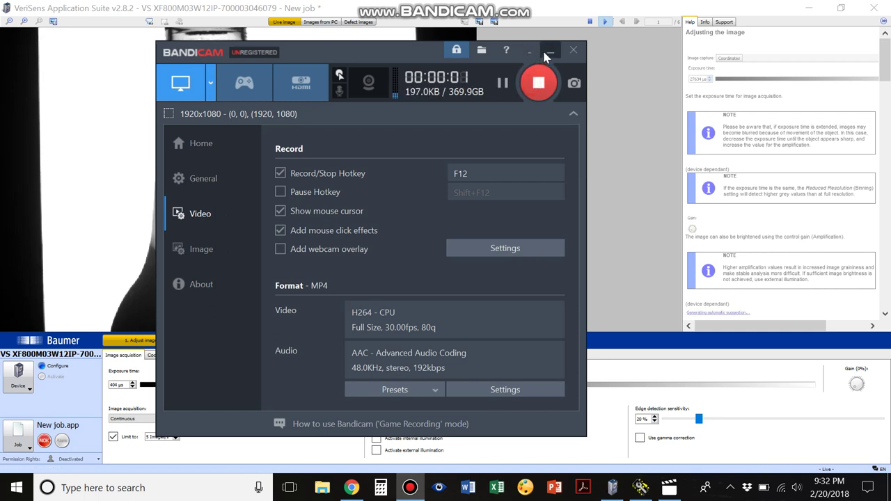
# Minimize the Bandicam recorder to reveal the VeriSens Adjust image step.
pyautogui.click(550, 52)
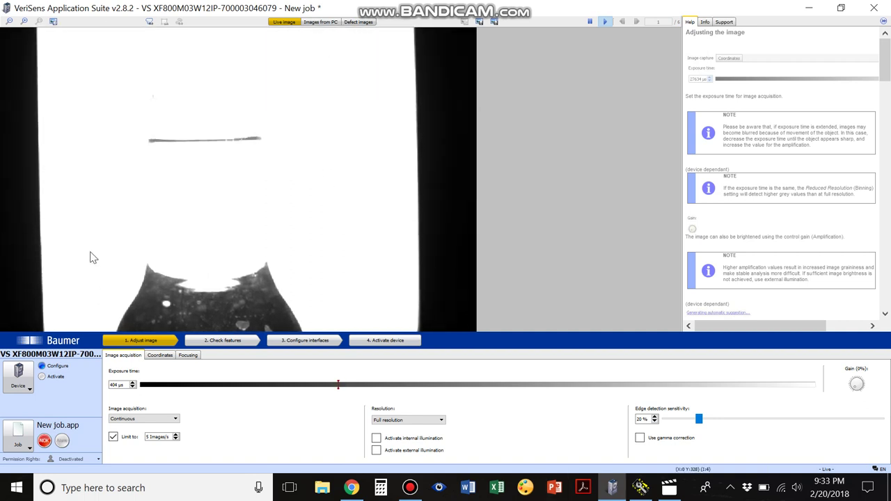
# Tune the exposure time to about 388 µs so the bottle's fill level is clear.
pyautogui.moveTo(338, 387); pyautogui.dragTo(142, 389)
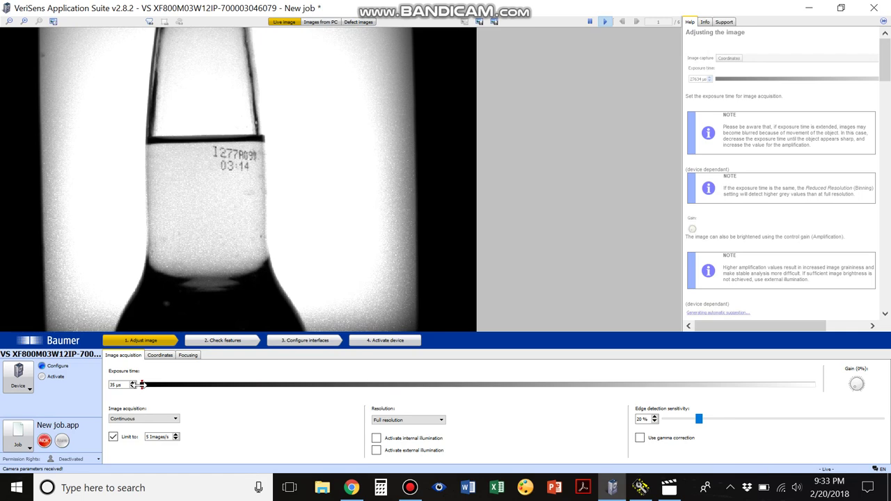
pyautogui.moveTo(146, 385); pyautogui.dragTo(318, 385)
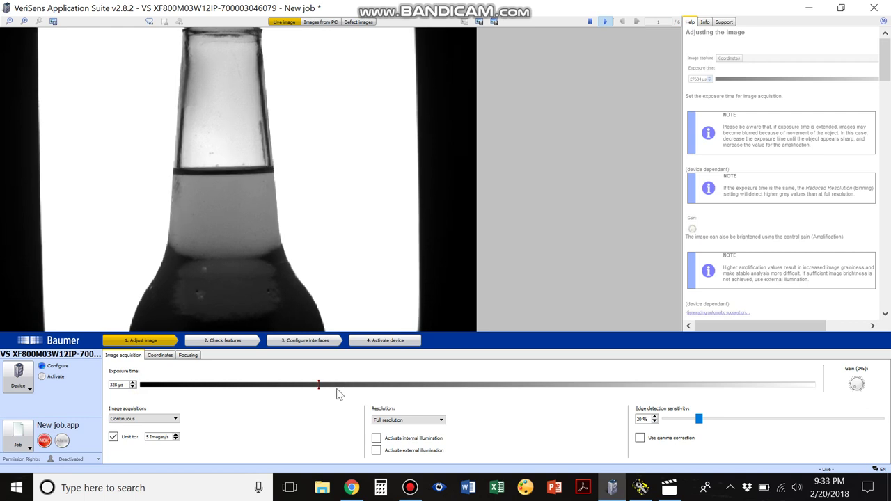
pyautogui.moveTo(319, 386); pyautogui.dragTo(335, 386)
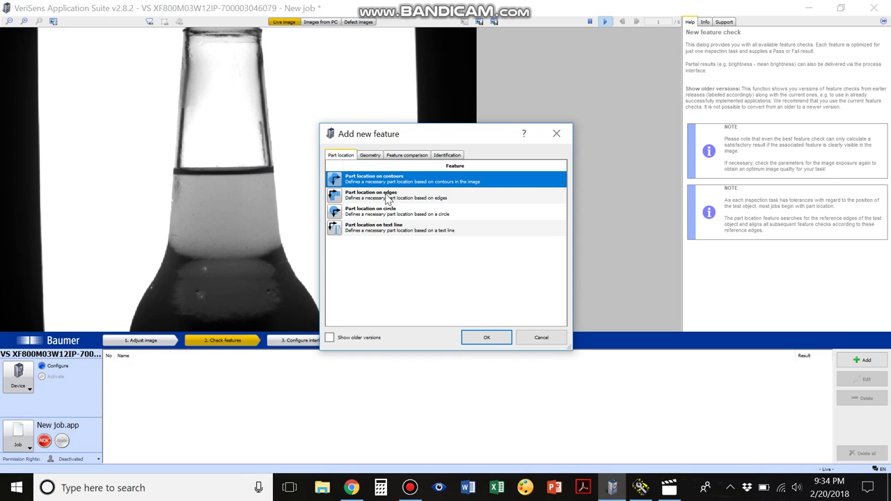
# Add Part location on edges 1 with a search line across the bottle, horizontal shift only.
pyautogui.doubleClick(382, 202)
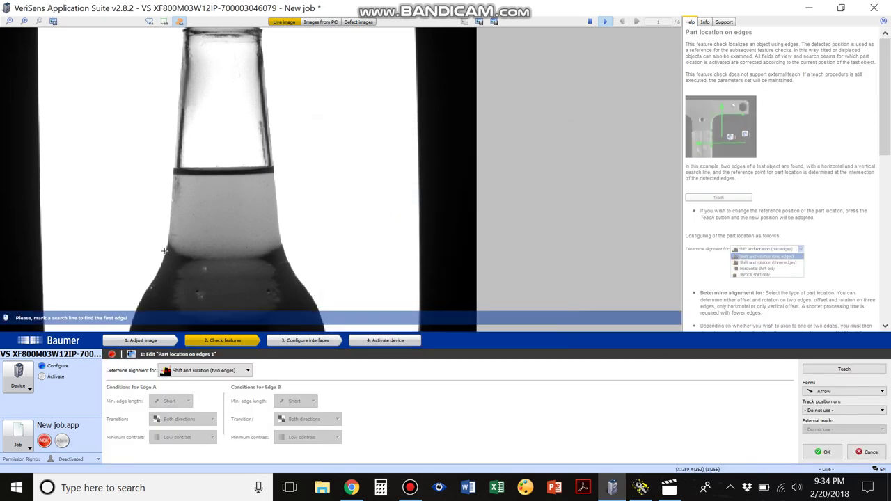
pyautogui.moveTo(138, 166); pyautogui.dragTo(198, 220)
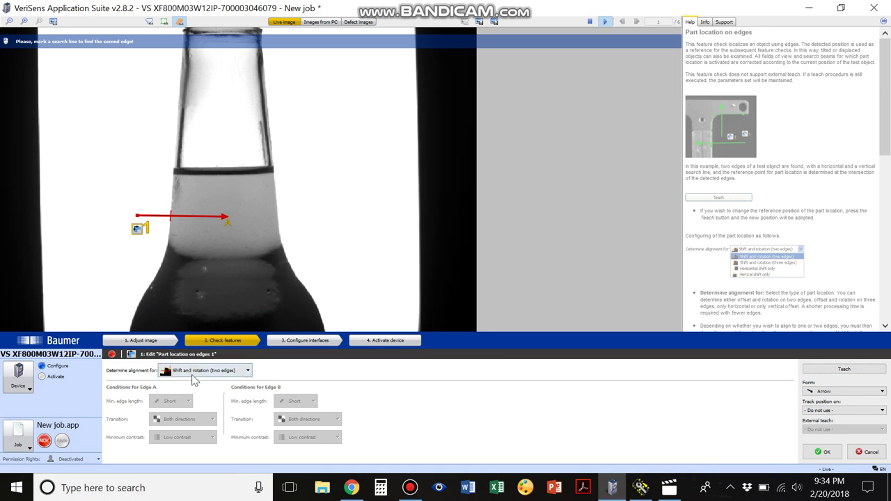
pyautogui.click(192, 371)
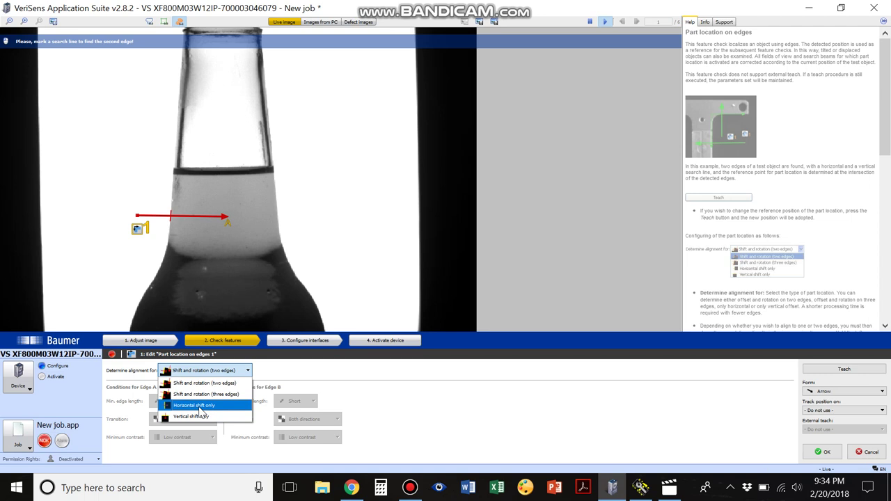
pyautogui.click(194, 405)
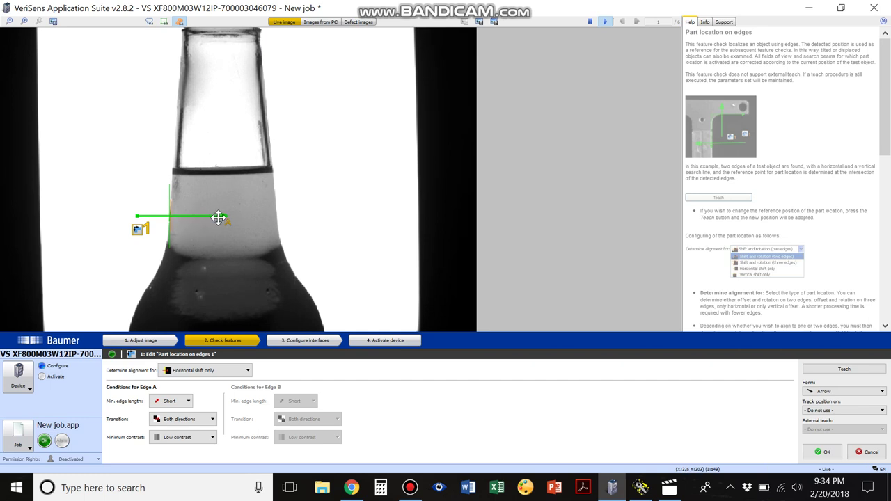
pyautogui.moveTo(227, 216)
pyautogui.mouseDown()
pyautogui.moveTo(265, 215)
pyautogui.moveTo(216, 219)
pyautogui.mouseUp()
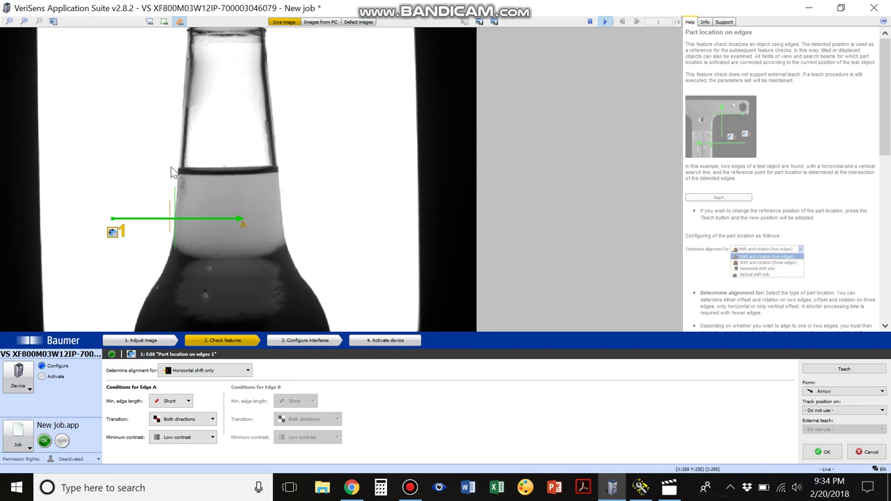
pyautogui.click(822, 451)
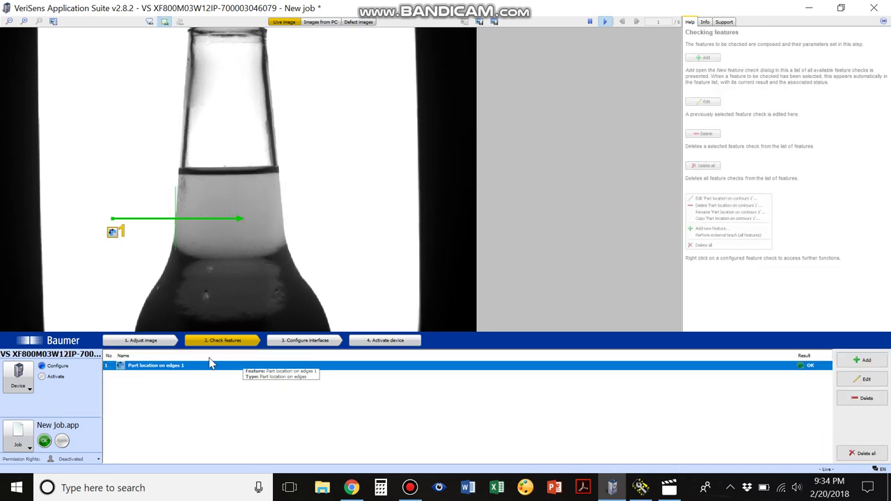
# Add a second Part location on edges check with a vertical search line through the liquid level.
pyautogui.click(861, 360)
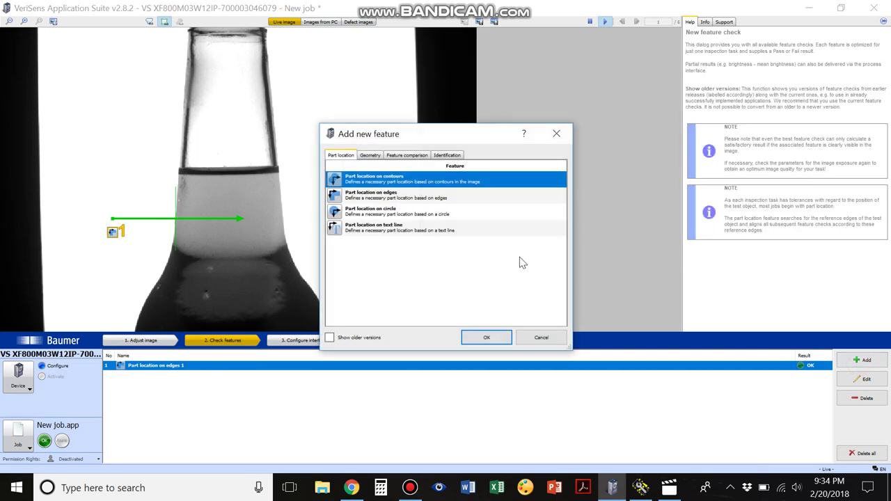
pyautogui.doubleClick(368, 198)
pyautogui.moveTo(223, 111)
pyautogui.mouseDown()
pyautogui.moveTo(231, 233)
pyautogui.moveTo(222, 246)
pyautogui.mouseUp()
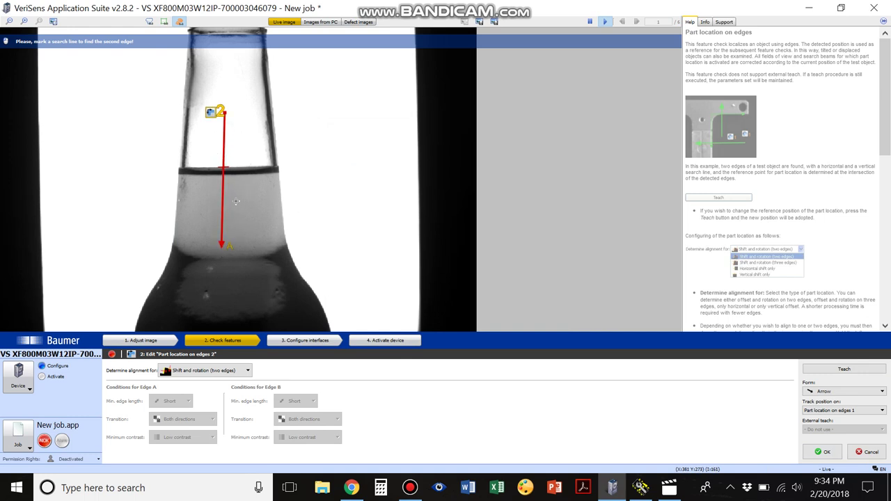
pyautogui.moveTo(233, 203); pyautogui.dragTo(227, 206)
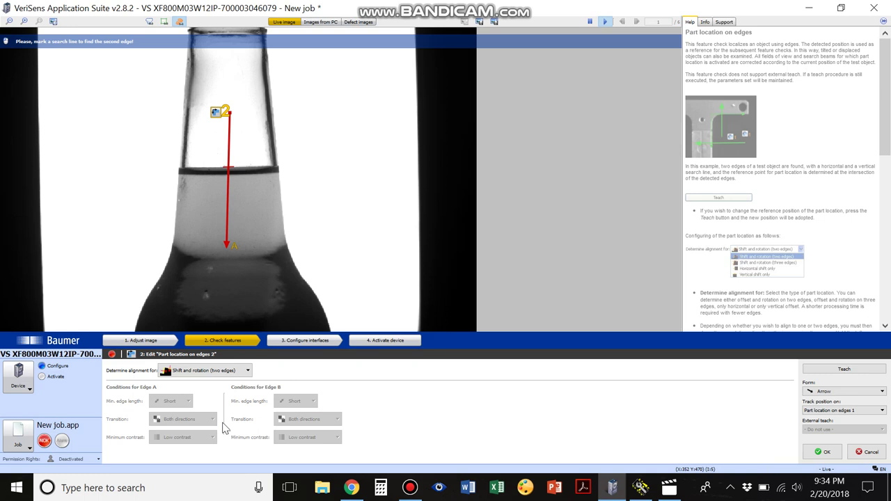
# Restrict its alignment to vertical shift only, refine the line's start point, and confirm.
pyautogui.click(229, 370)
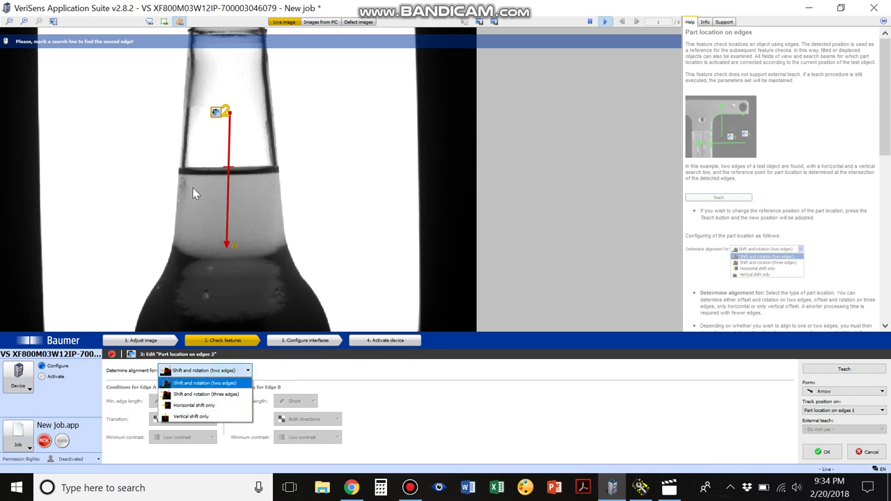
pyautogui.click(197, 417)
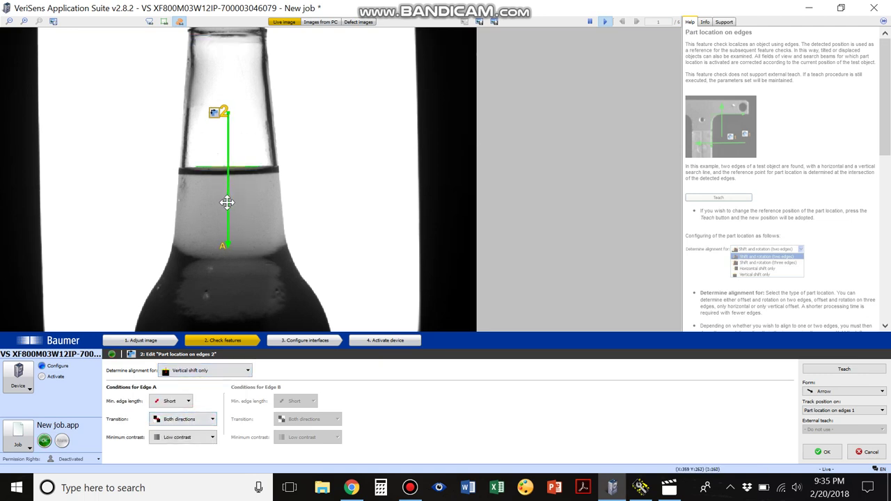
pyautogui.click(211, 372)
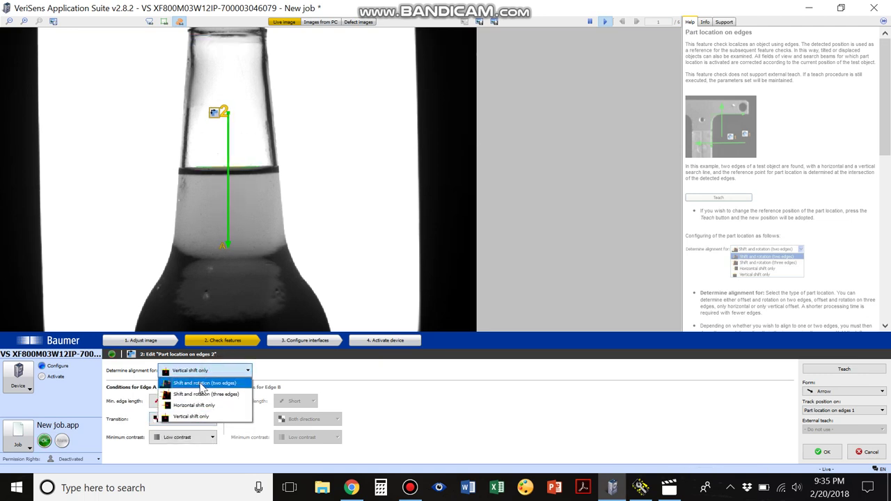
pyautogui.click(229, 202)
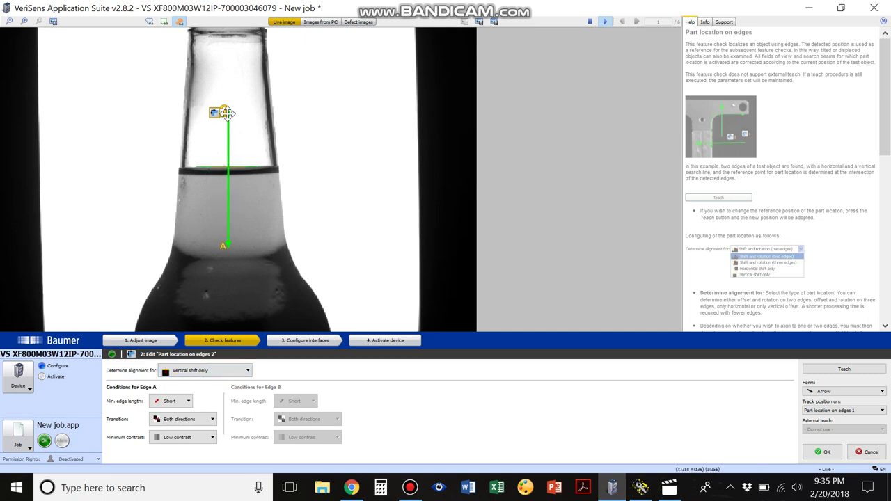
pyautogui.moveTo(224, 111); pyautogui.dragTo(223, 117)
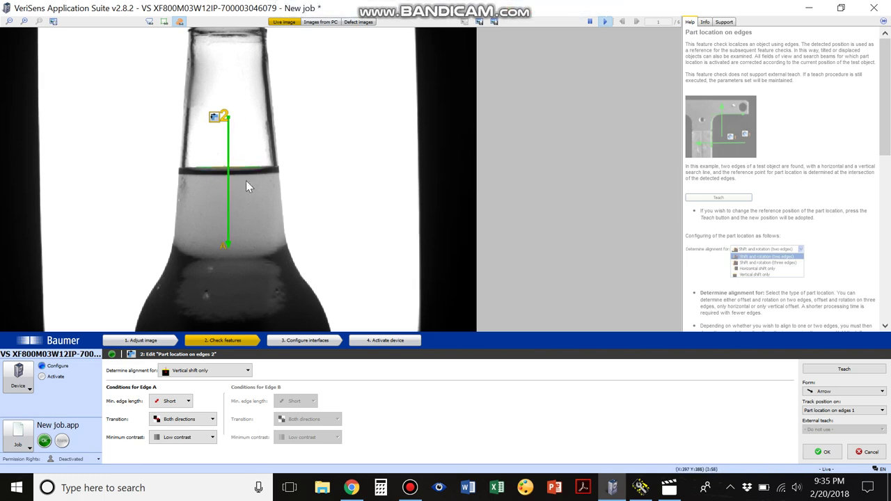
pyautogui.click(822, 452)
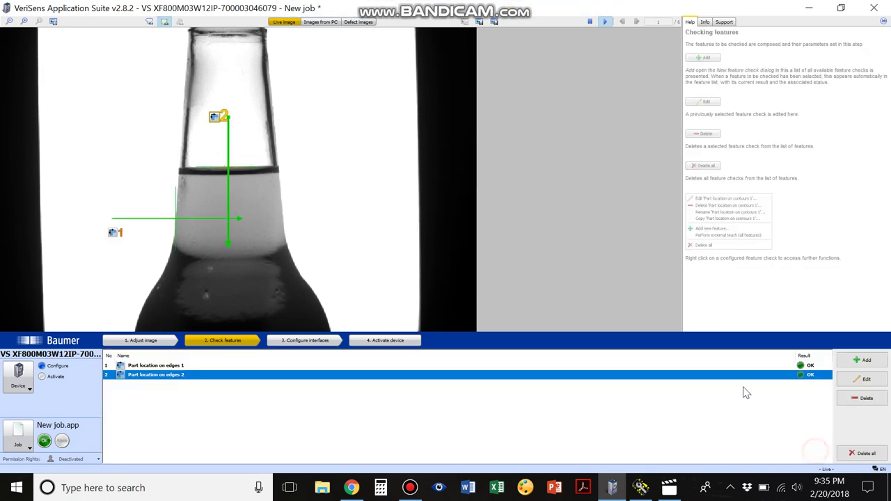
# Add a Point position check from the Geometry feature checks.
pyautogui.click(866, 362)
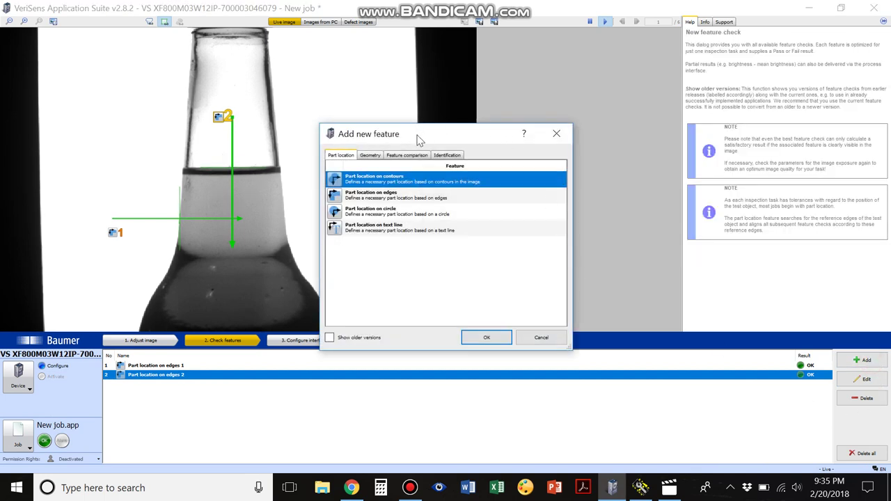
pyautogui.click(369, 156)
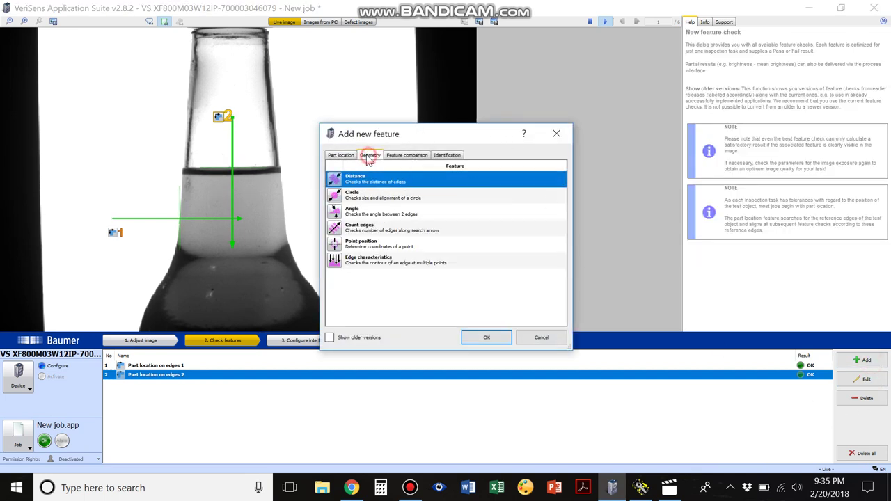
pyautogui.doubleClick(369, 248)
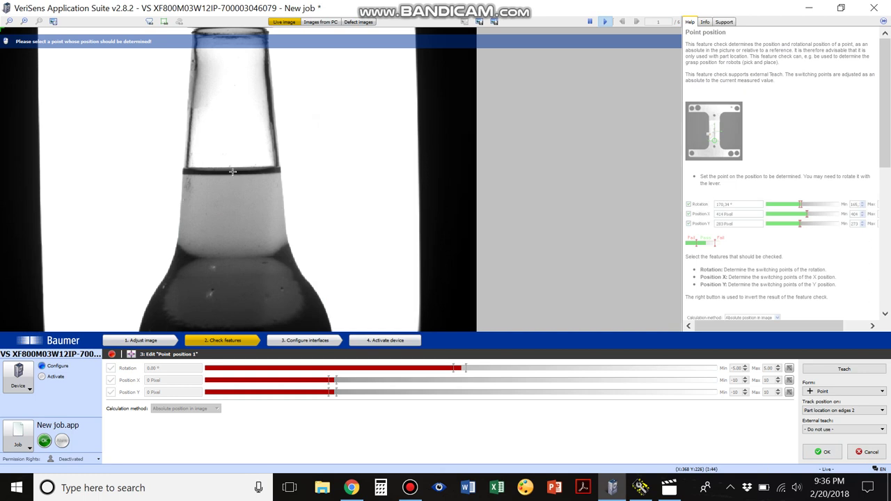
# Place the point on the liquid line, checking only Position Y within 173–276 pixels.
pyautogui.click(232, 171)
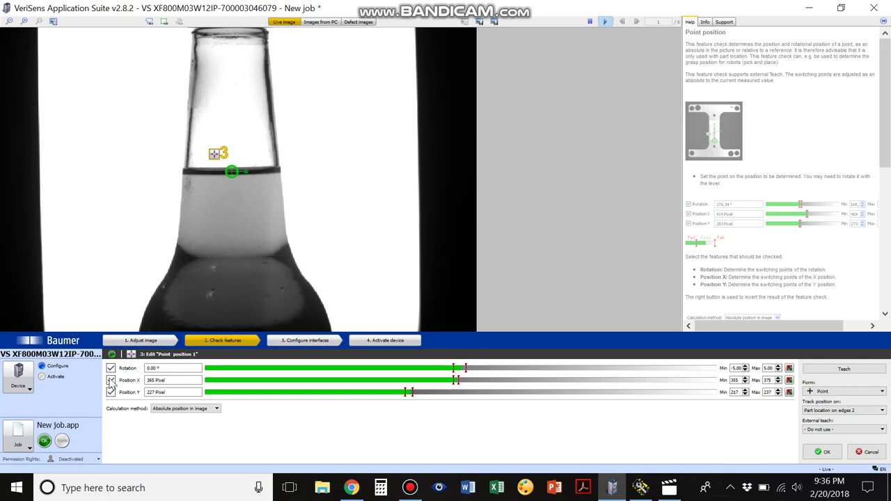
pyautogui.click(111, 369)
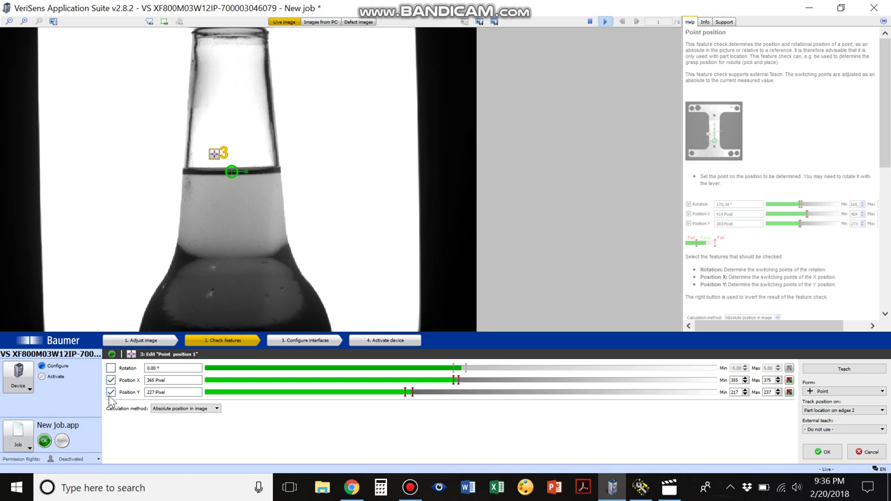
pyautogui.click(111, 380)
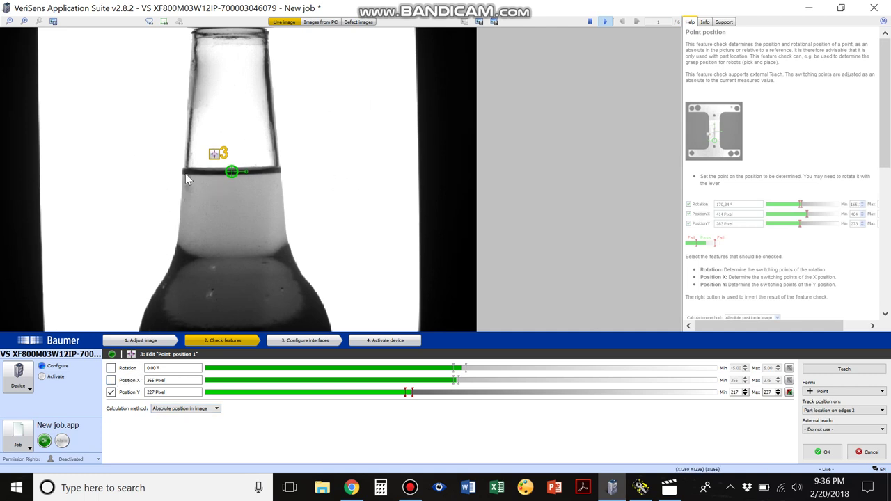
pyautogui.moveTo(412, 393)
pyautogui.mouseDown()
pyautogui.moveTo(423, 402)
pyautogui.moveTo(392, 395)
pyautogui.moveTo(428, 395)
pyautogui.mouseUp()
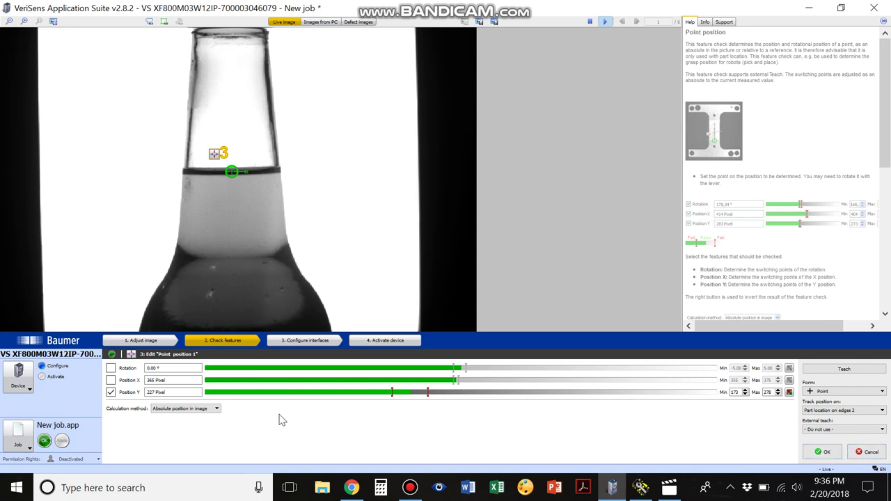
pyautogui.click(206, 409)
pyautogui.click(205, 416)
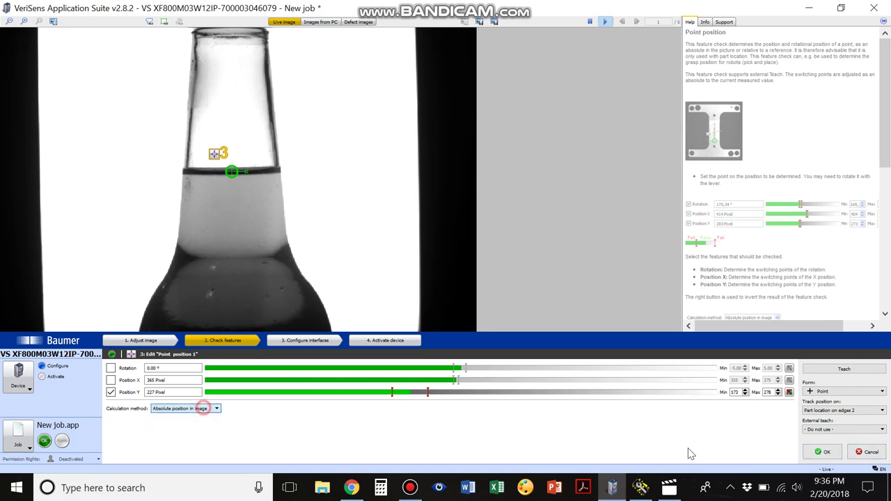
# Measure Point position 1 relative to a taught reference with Position Y limits -54 to 45 pixels.
pyautogui.click(822, 452)
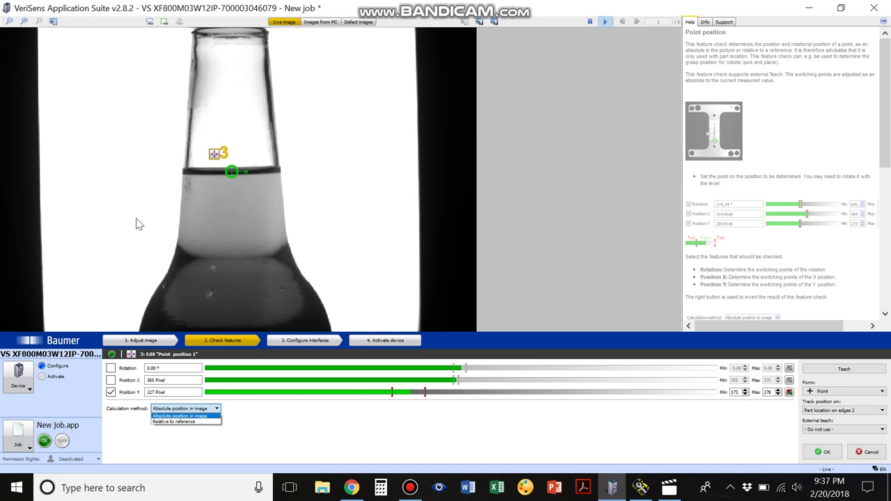
pyautogui.click(177, 422)
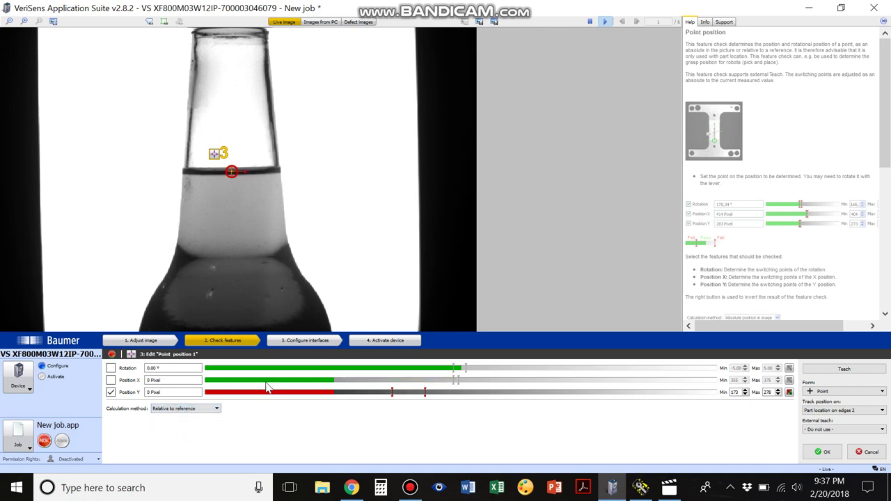
pyautogui.click(856, 369)
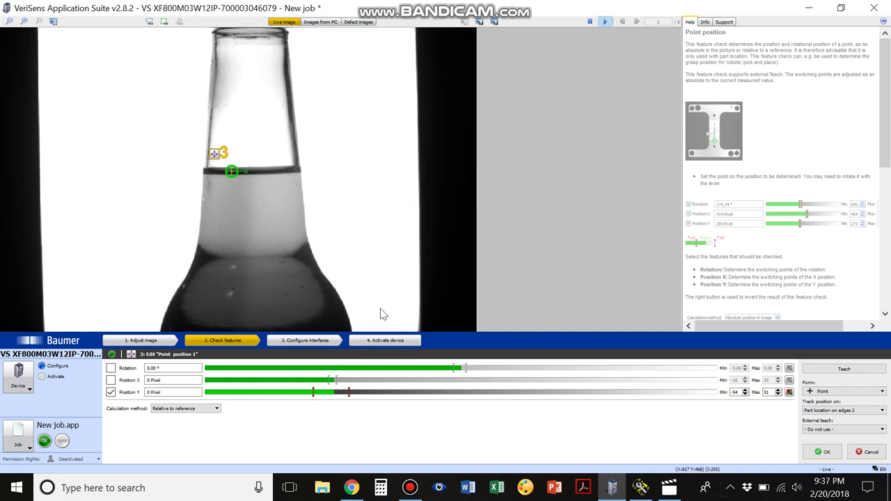
pyautogui.moveTo(347, 392)
pyautogui.mouseDown()
pyautogui.moveTo(318, 392)
pyautogui.moveTo(349, 395)
pyautogui.mouseUp()
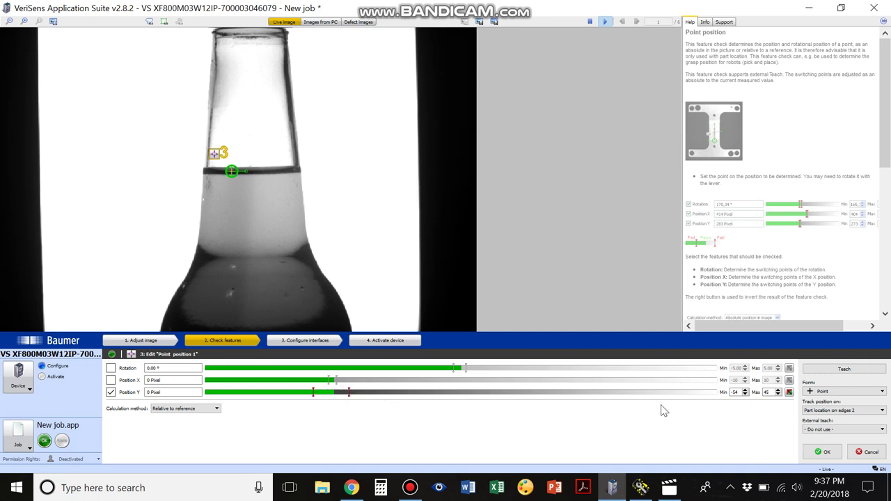
pyautogui.click(821, 452)
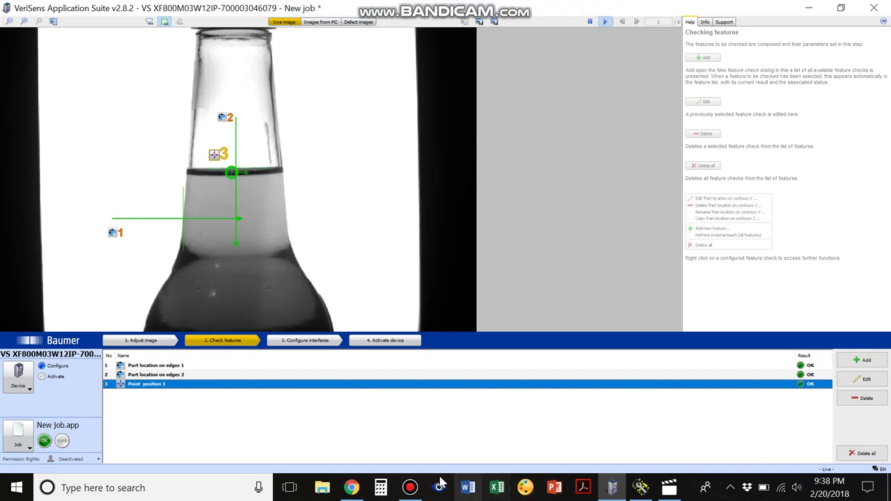
pyautogui.moveTo(413, 491)
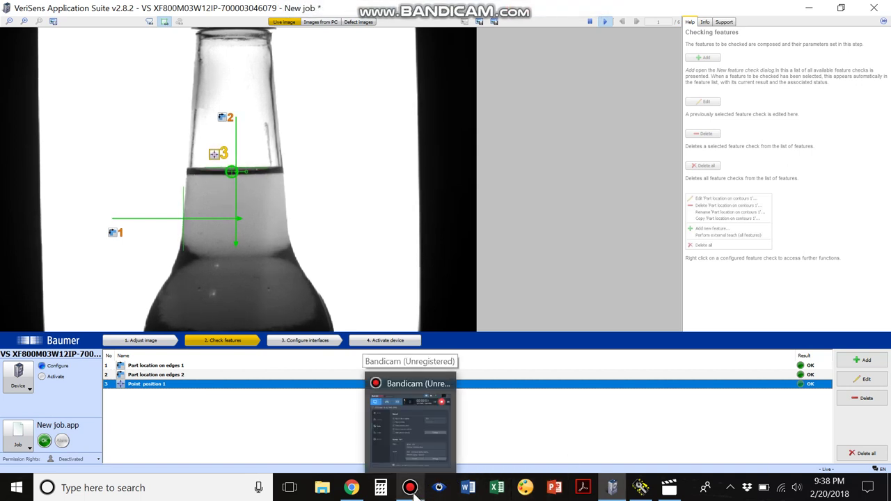
pyautogui.click(412, 490)
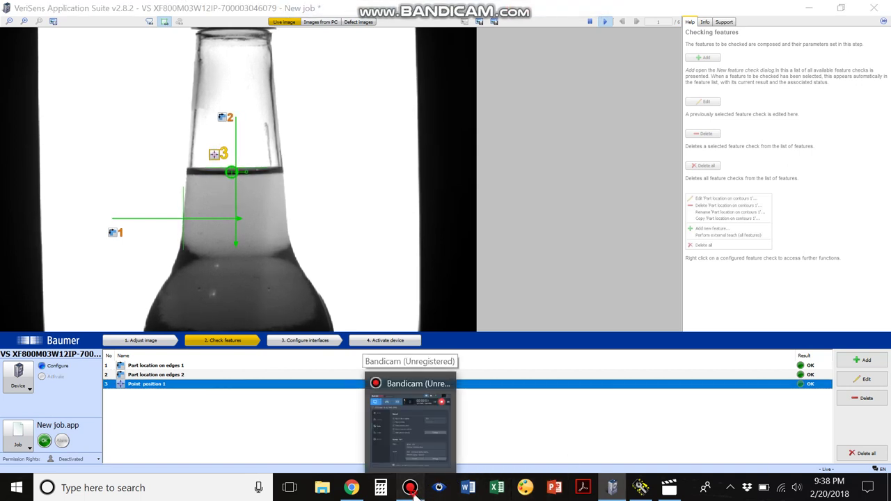